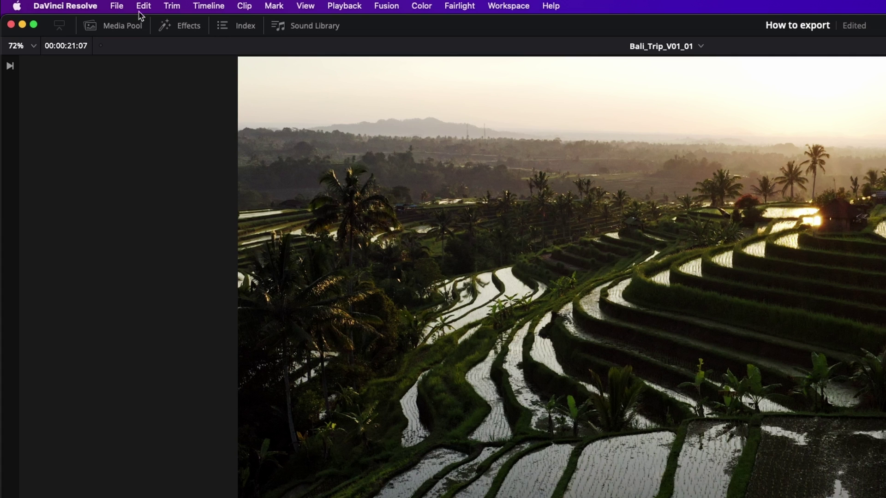
Step: Open the File menu to reach Quick Export
left_click(118, 9)
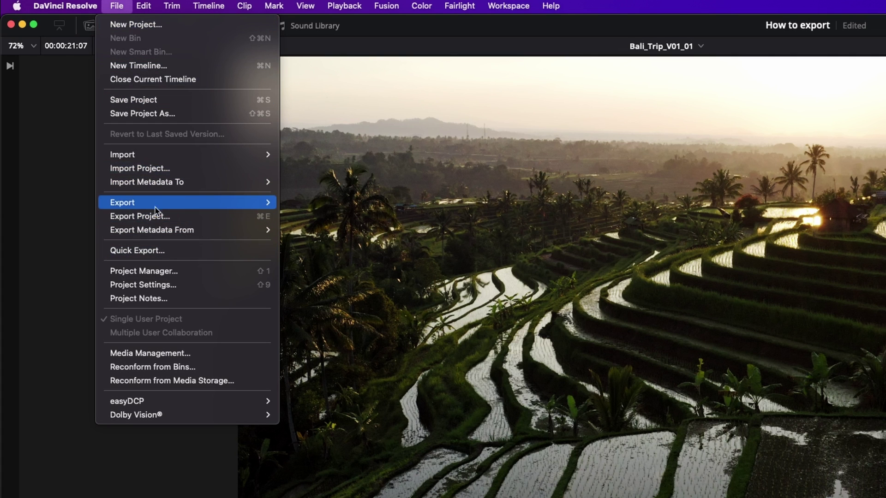
mouse_move(187, 202)
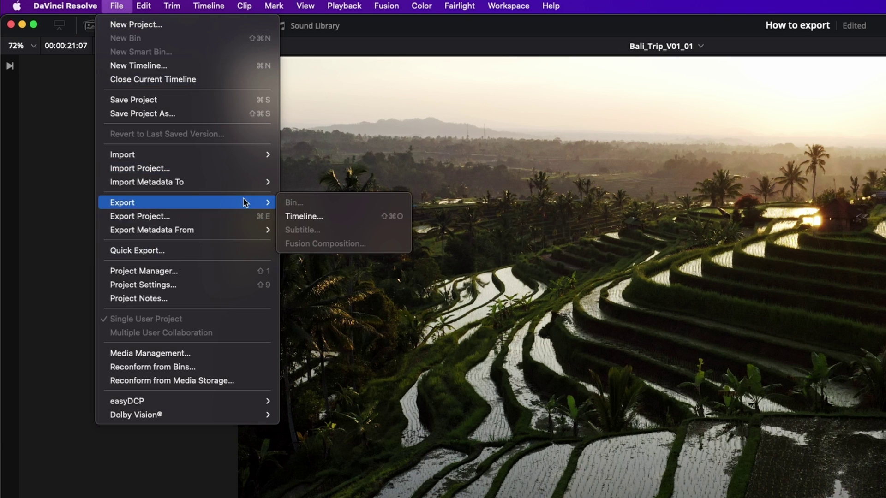
left_click(197, 253)
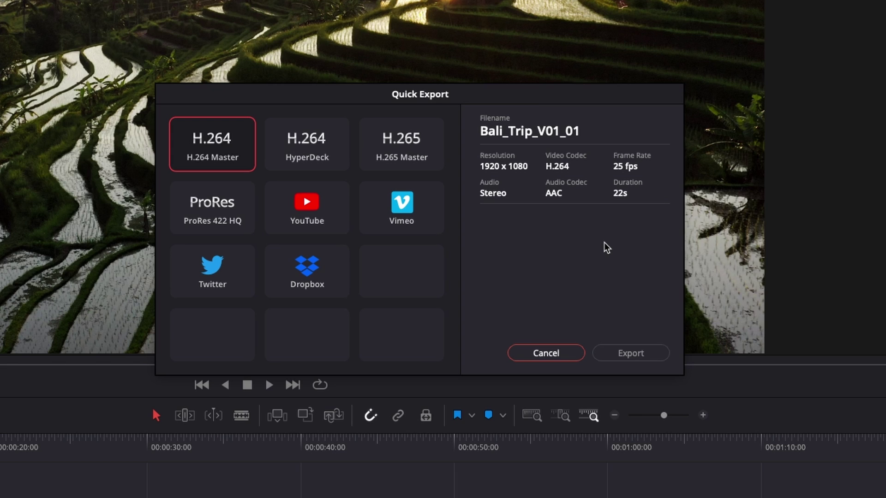
left_click(298, 236)
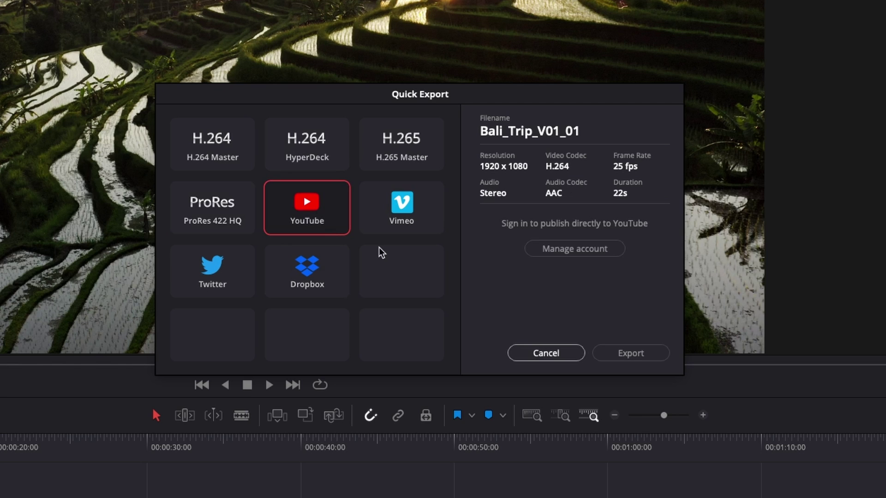
left_click(244, 219)
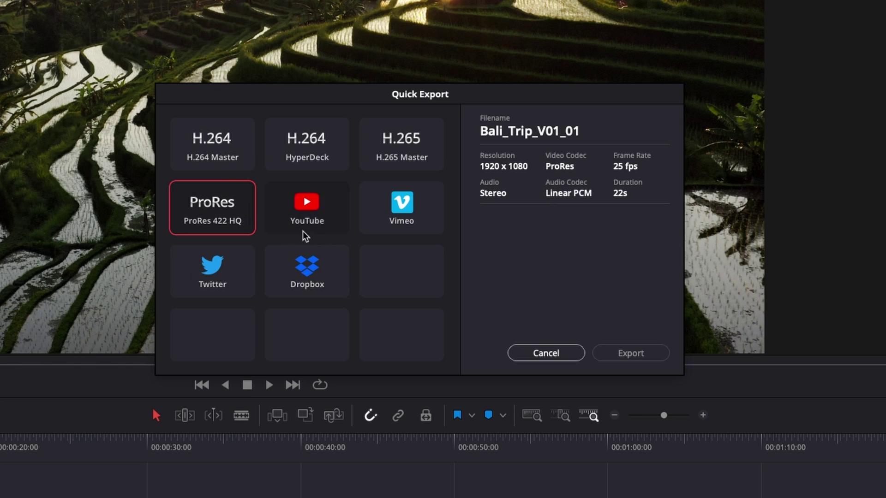
left_click(222, 167)
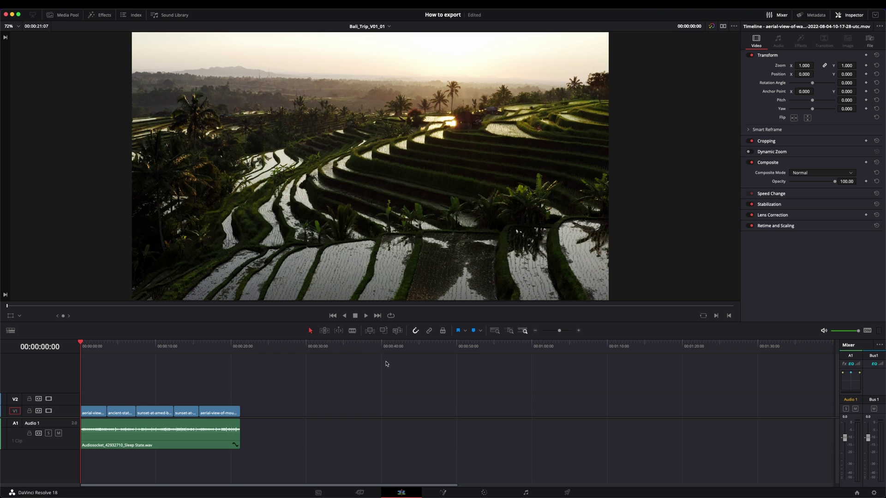
Step: Set an out point at the end of the edit and mute audio track A1
left_click(446, 360)
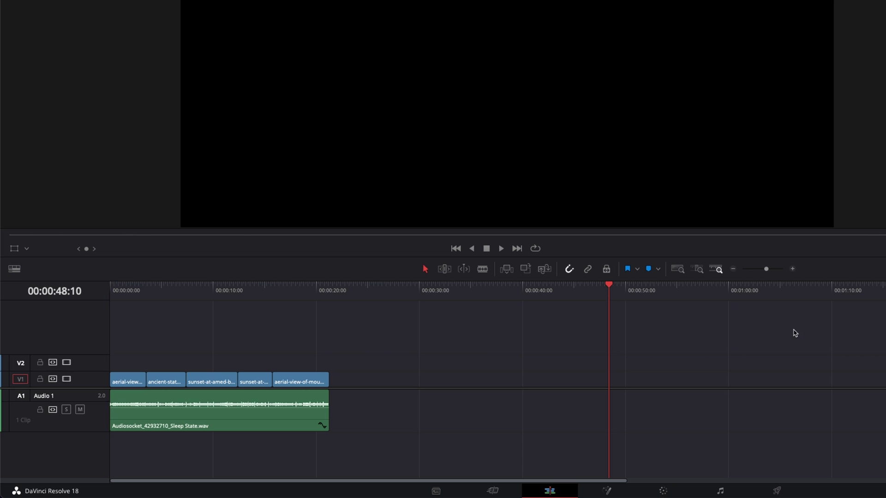
key("Up")
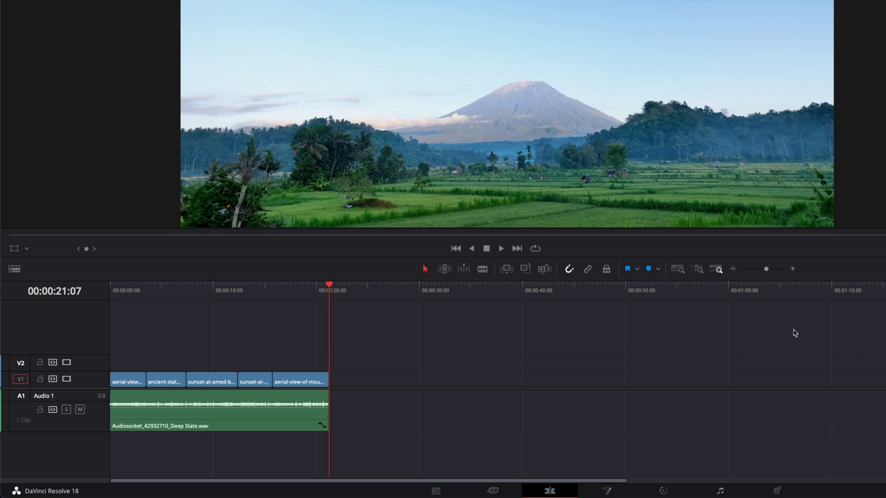
key("o")
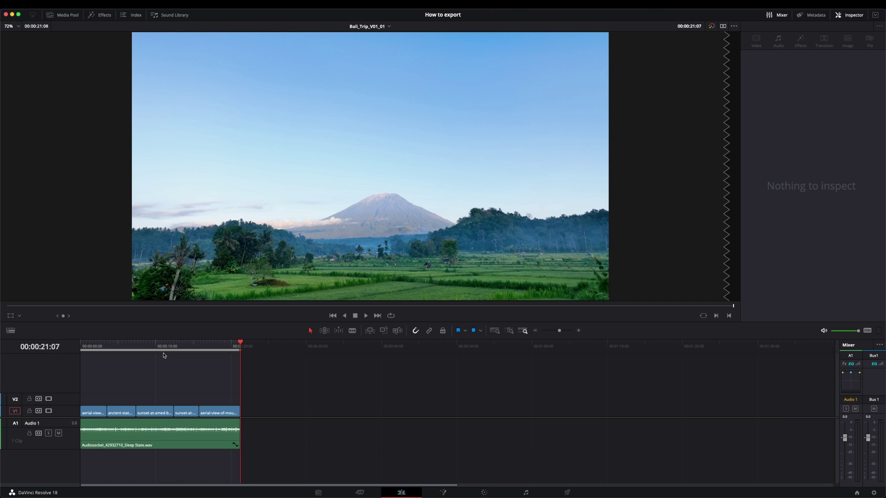
left_click(59, 433)
Step: Play the timeline from the start and scrub through the clips toward the end
key("Home")
key("space")
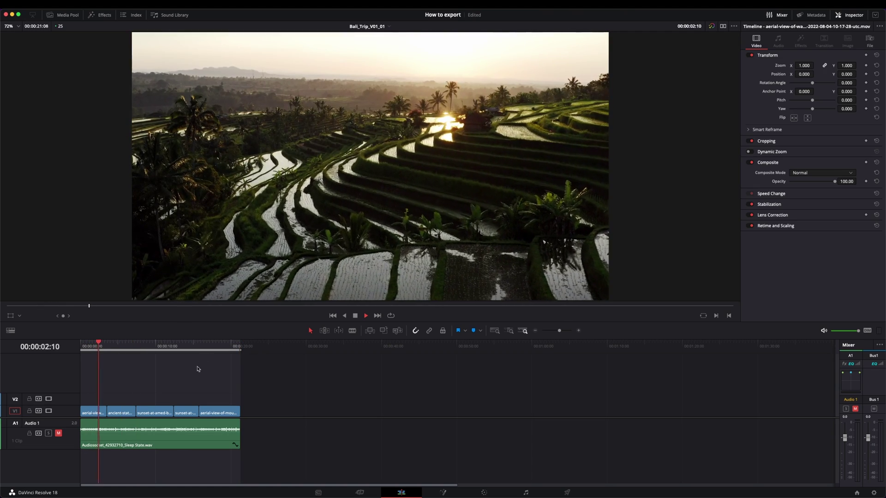
left_click(119, 345)
left_click_drag(118, 345, 231, 341)
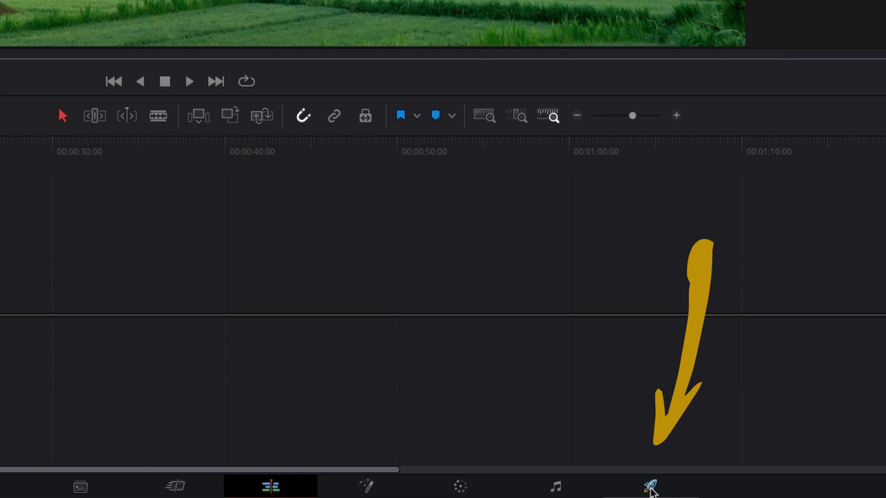
Step: On the Deliver page, compare the H.265 Master and YouTube 1080p presets, then choose H.264 Master
left_click(650, 488)
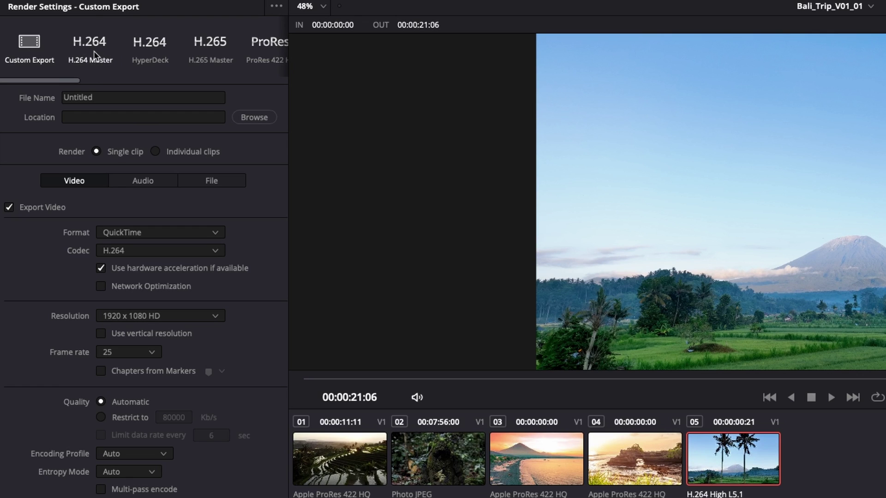
left_click(94, 51)
left_click(201, 52)
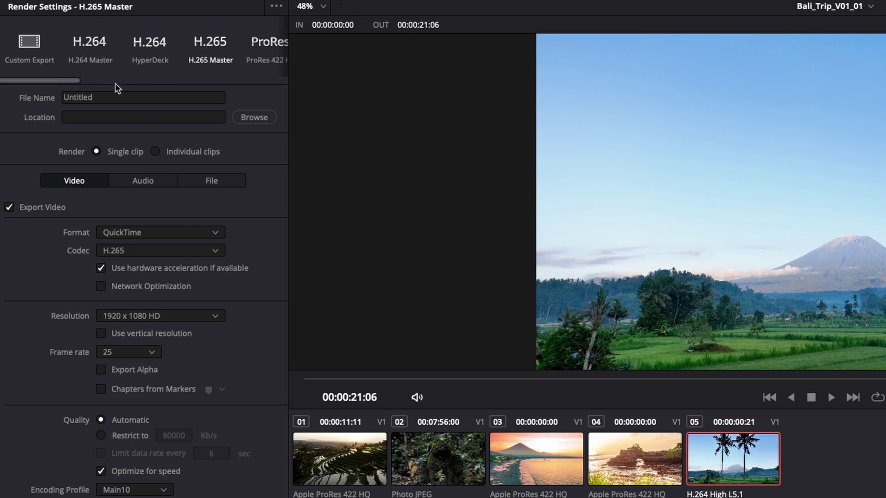
scroll(70, 85, "right", 2)
scroll(74, 81, "right", 3)
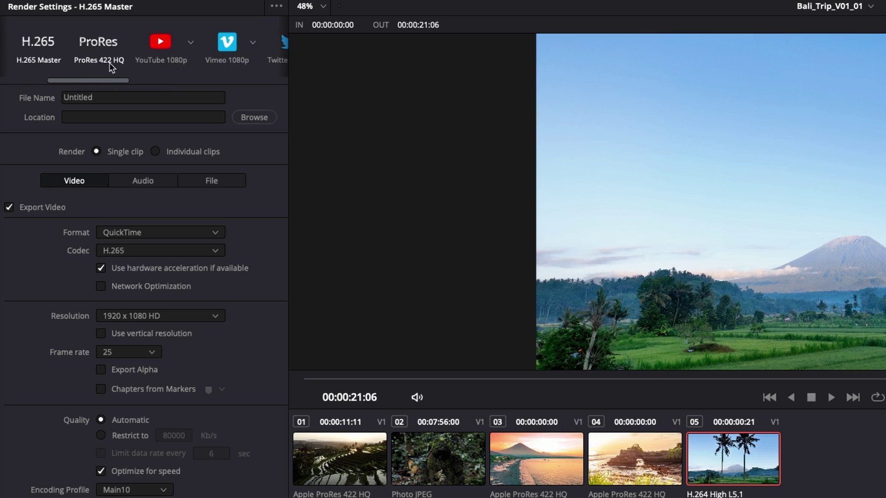
scroll(113, 78, "right", 1)
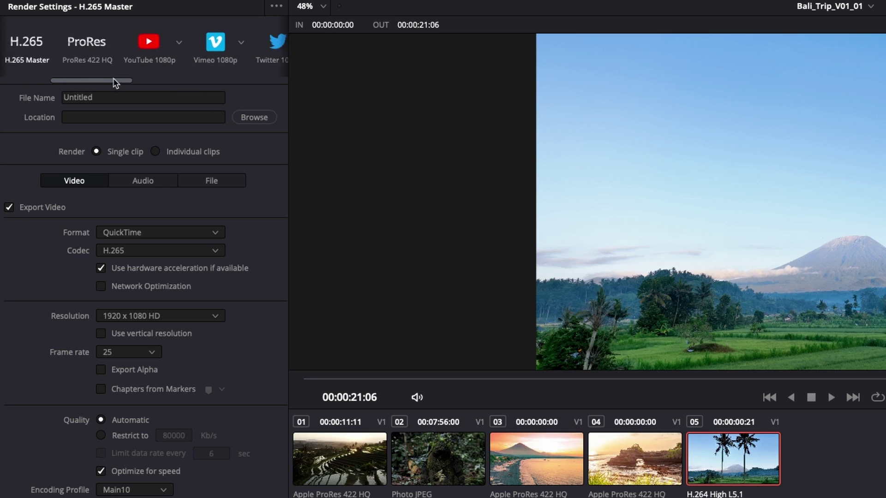
scroll(131, 79, "right", 2)
scroll(144, 78, "left", 5)
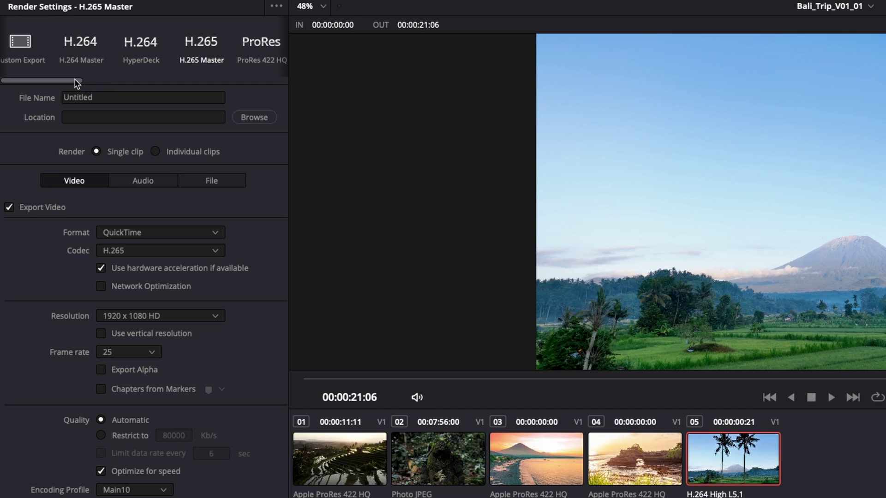
scroll(79, 81, "right", 3)
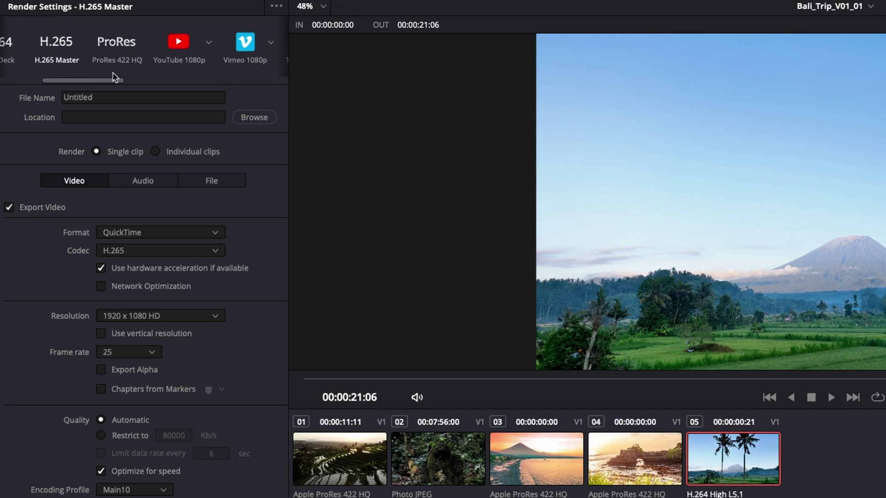
left_click(179, 59)
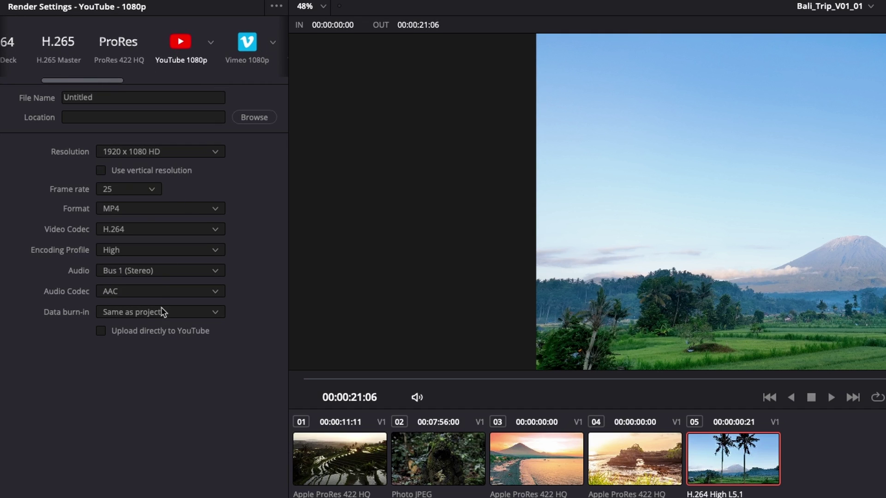
scroll(107, 79, "left", 3)
left_click(107, 70)
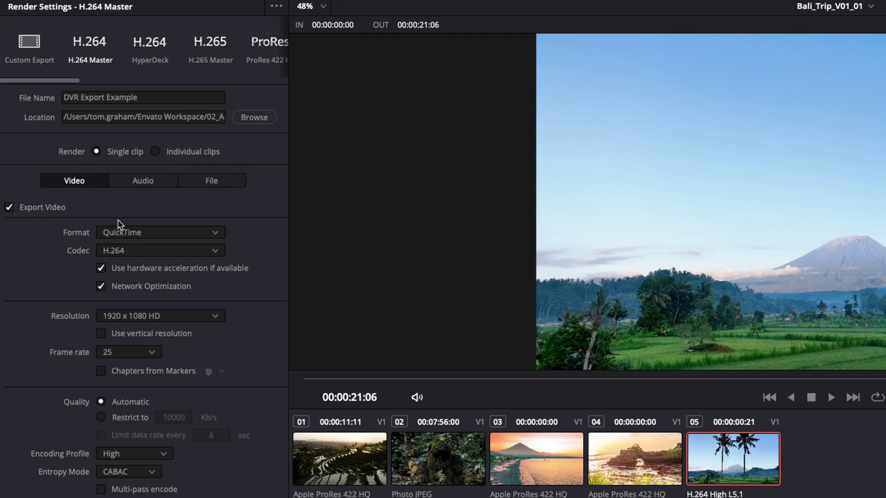
Step: Change the render container format from QuickTime to MP4
left_click(175, 240)
left_click(138, 335)
Step: Pick 3840 x 2160 Ultra HD from the Resolution list
left_click(185, 316)
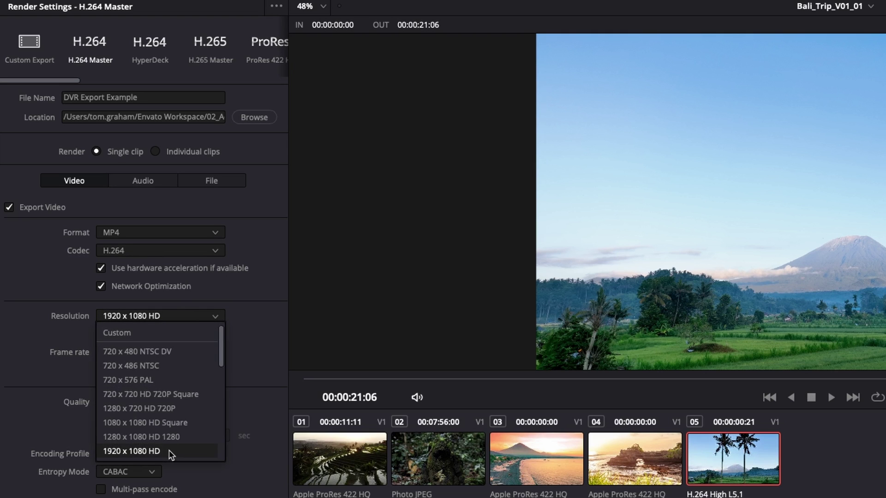
scroll(172, 450, "down", 2)
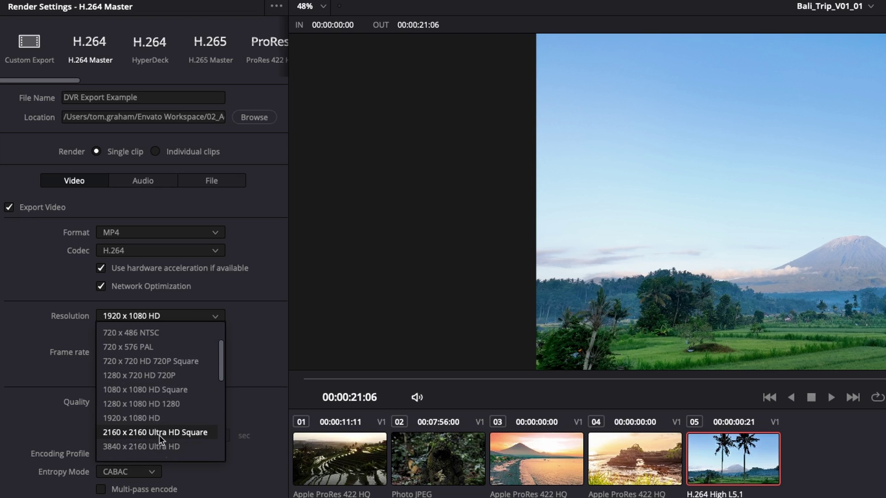
scroll(146, 443, "down", 1)
left_click(148, 437)
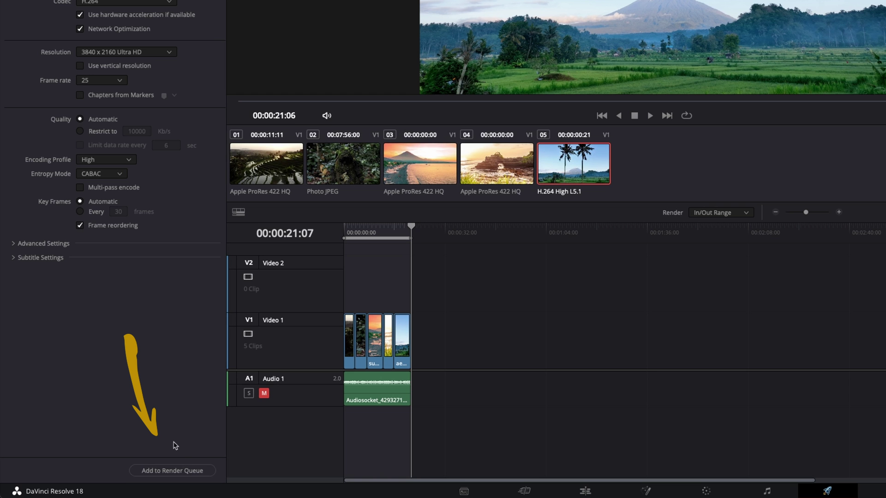
Step: Queue the DVR Export Example.mp4 job and accept the higher-resolution render warning
left_click(109, 479)
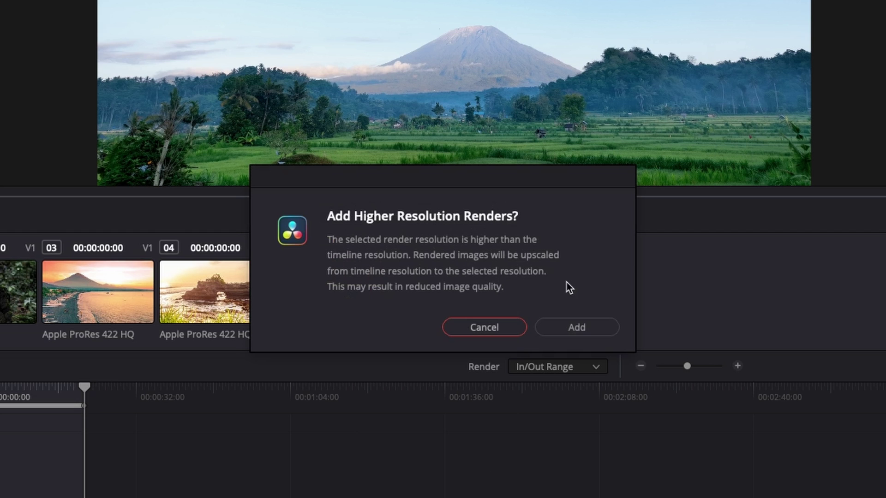
left_click(575, 328)
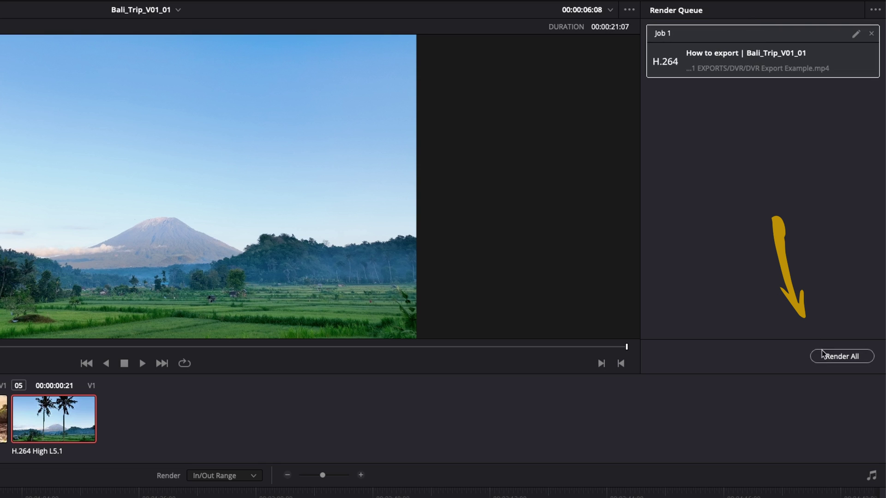
Step: Start Render All for the single queued Bali_Trip_V01_01 job
left_click(851, 232)
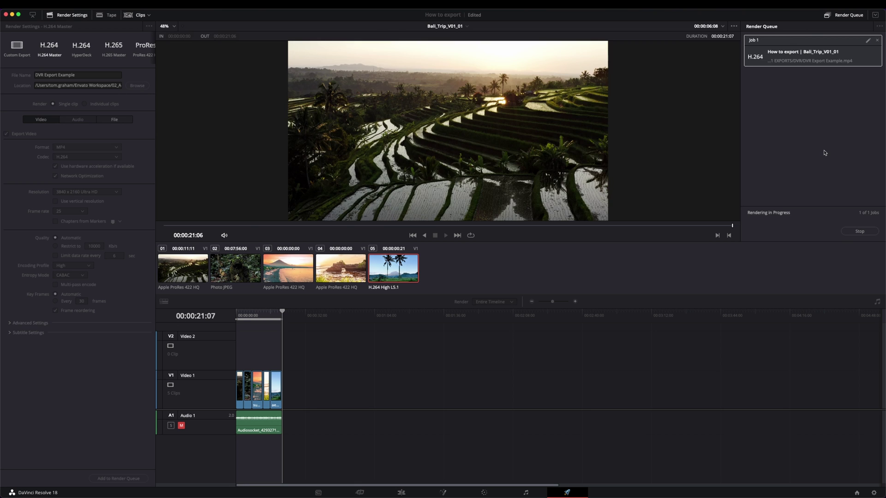